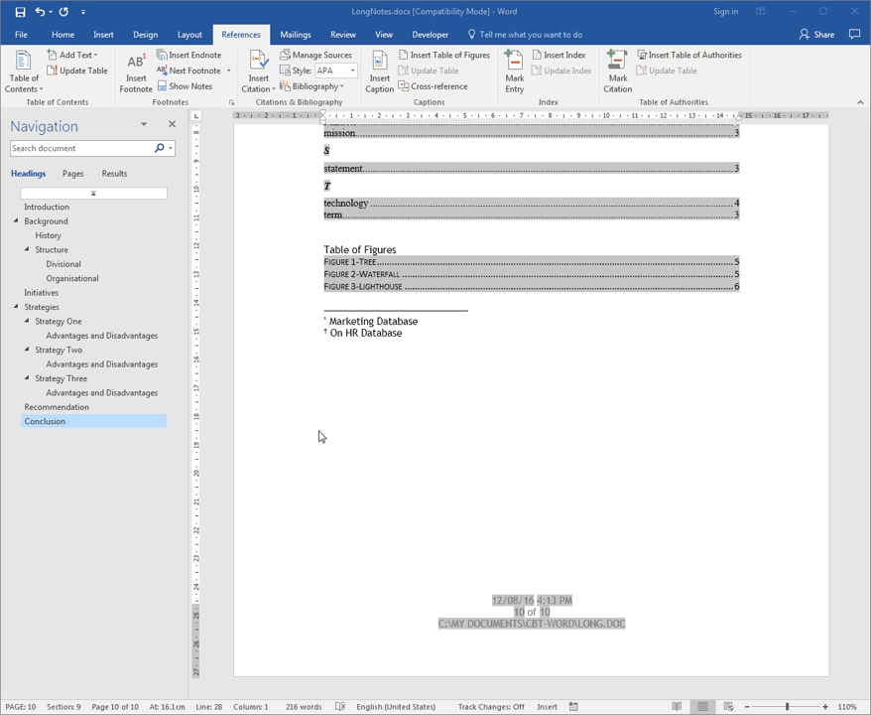
Add a body line under the Strategies heading reading "For more information refer to the section ".
click(44, 308)
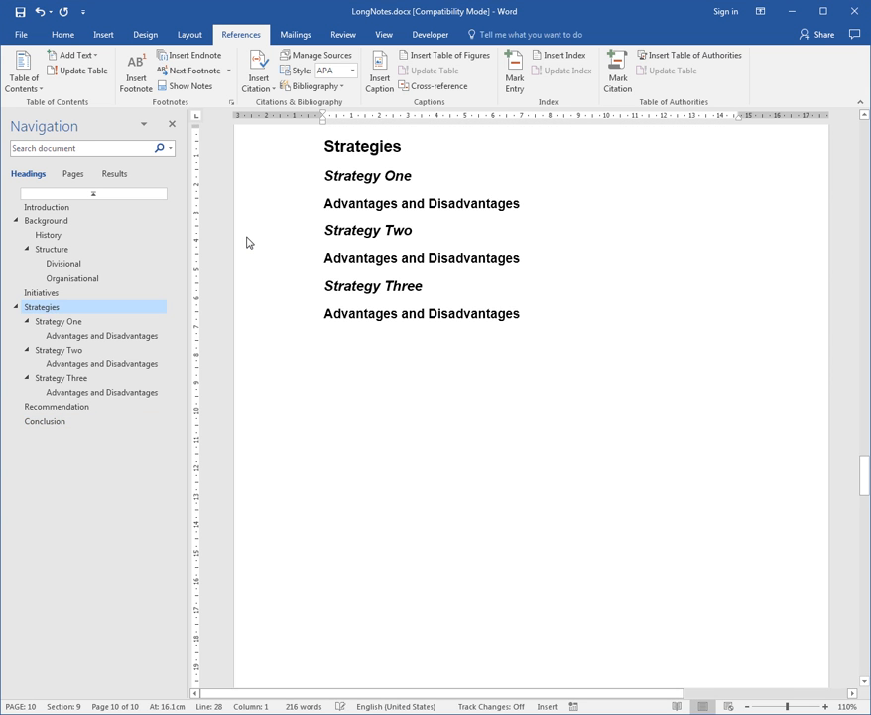
key(End)
key(Return)
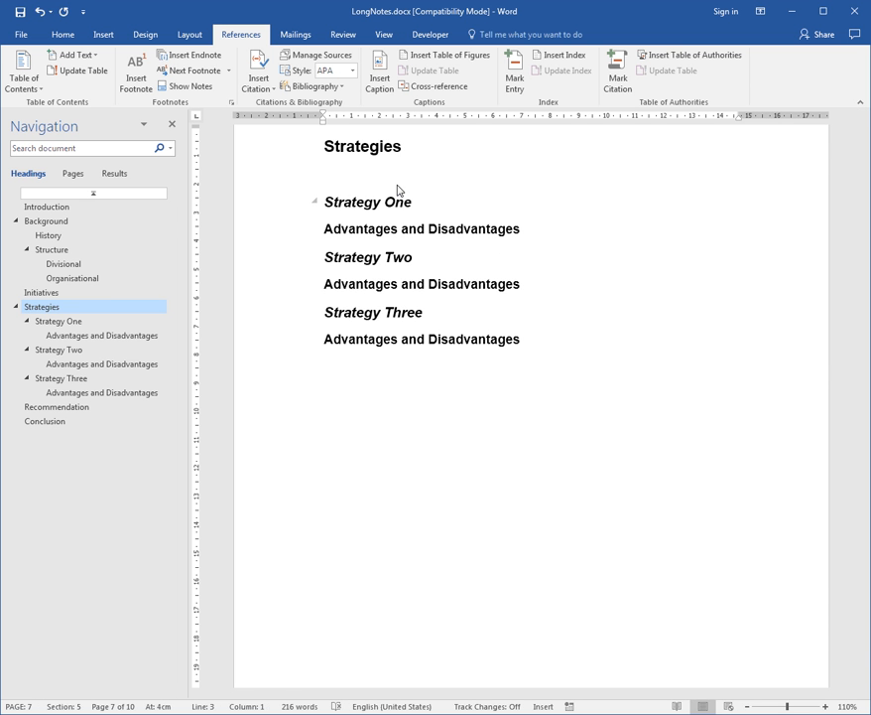
text(For more information refer c)
key(BackSpace)
text(to the )
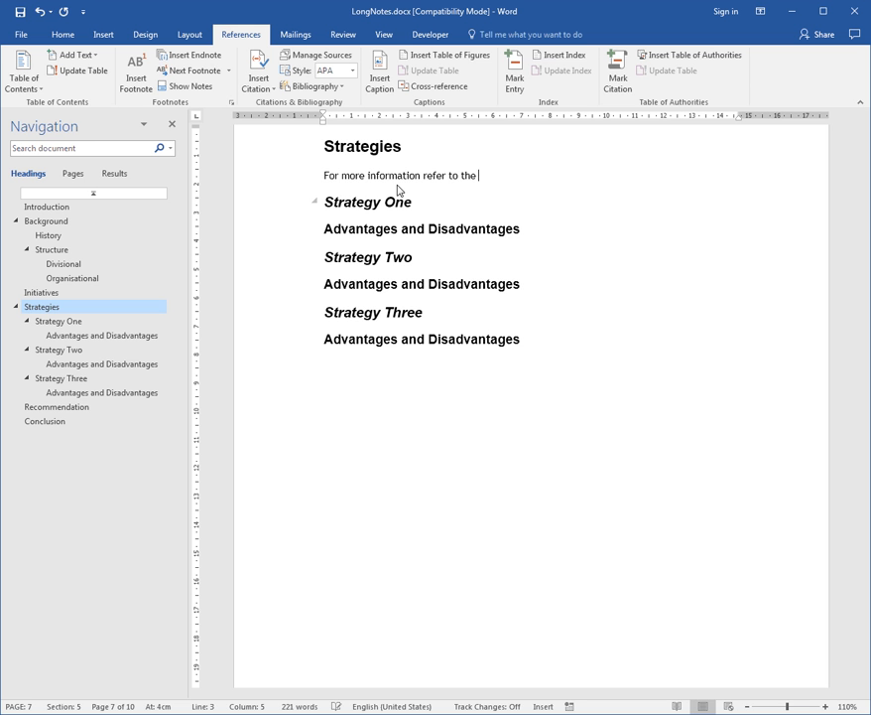
text(section)
Insert a hyperlinked cross-reference to the heading text of Recommendation at the end of the line.
click(436, 89)
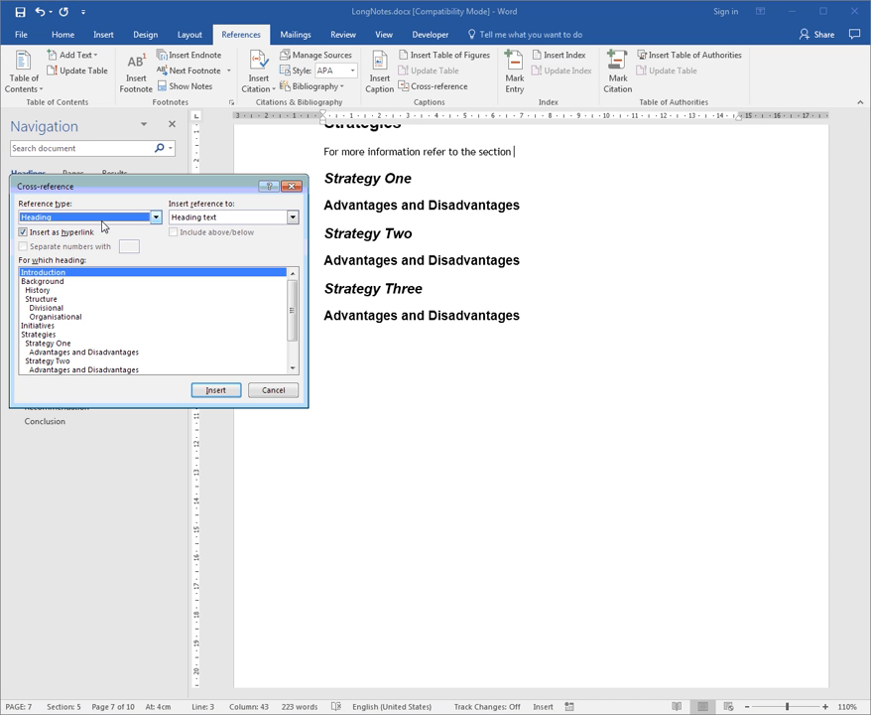
click(156, 217)
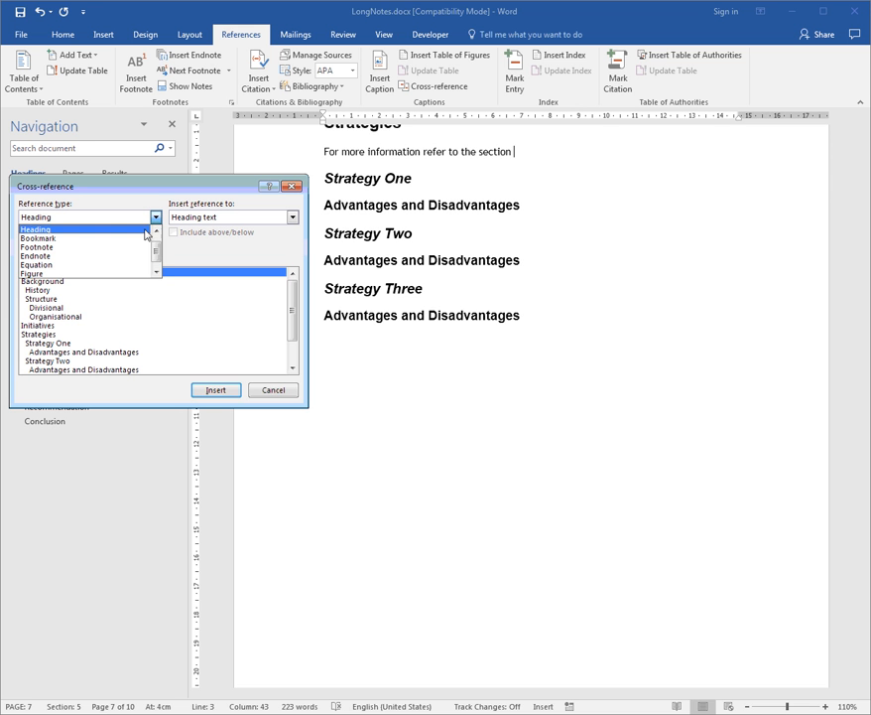
click(136, 230)
click(156, 218)
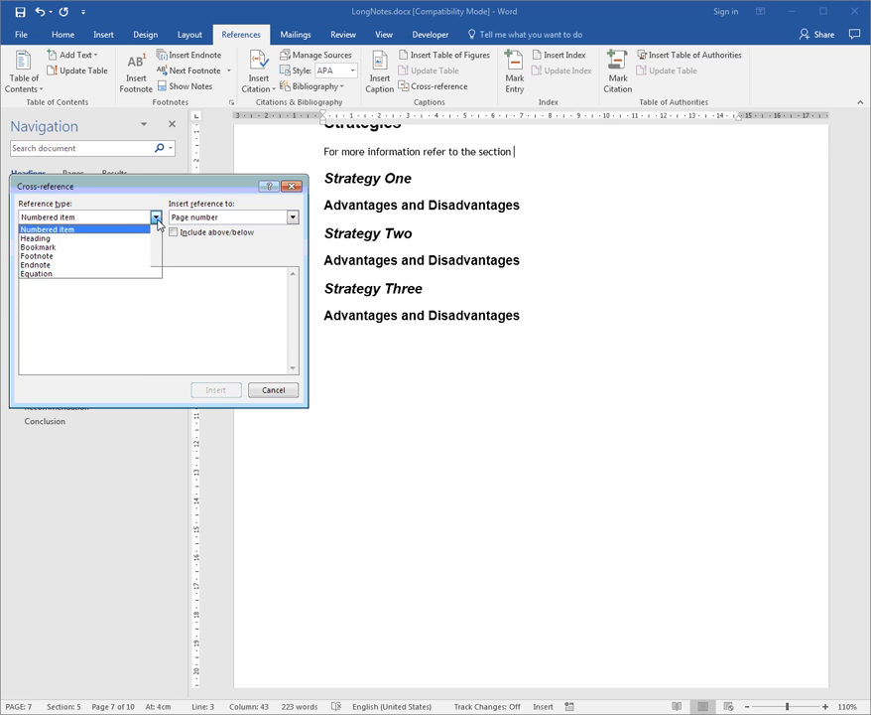
click(156, 274)
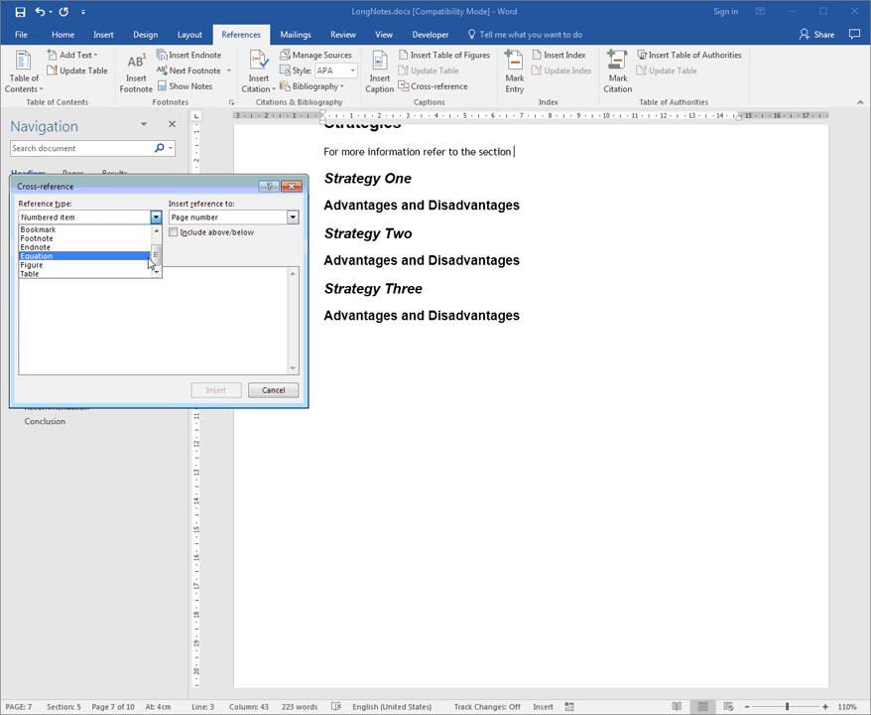
scroll(103, 251, up, 1)
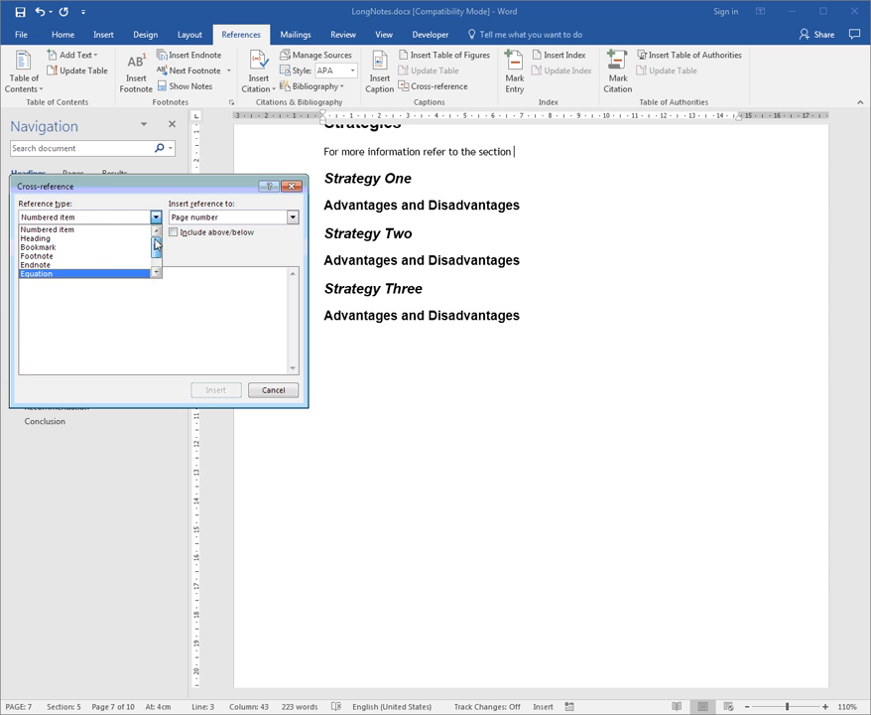
click(97, 238)
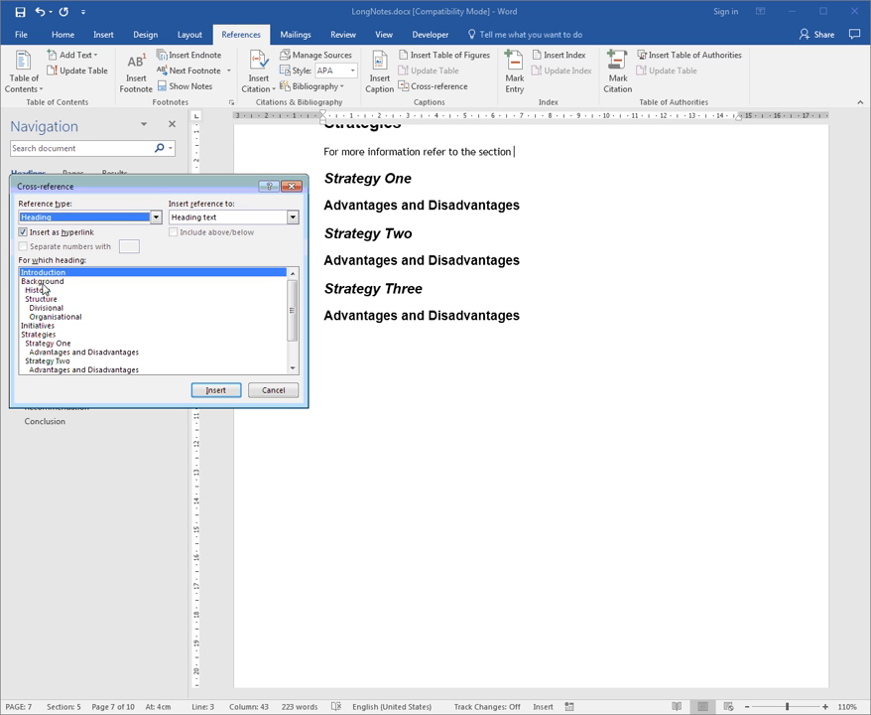
click(294, 370)
click(294, 370)
double_click(294, 370)
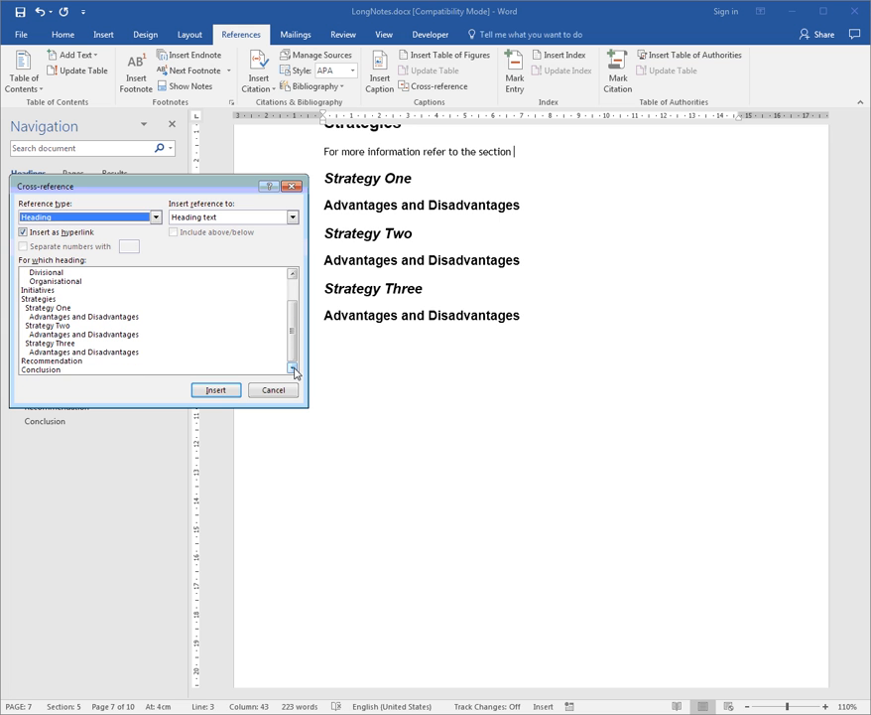
click(69, 362)
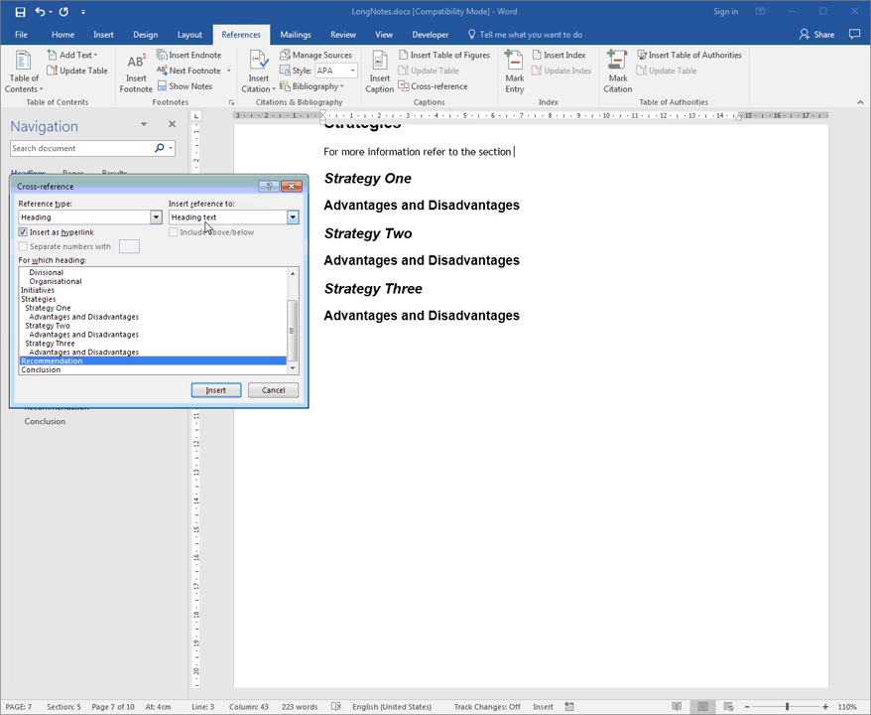
click(216, 390)
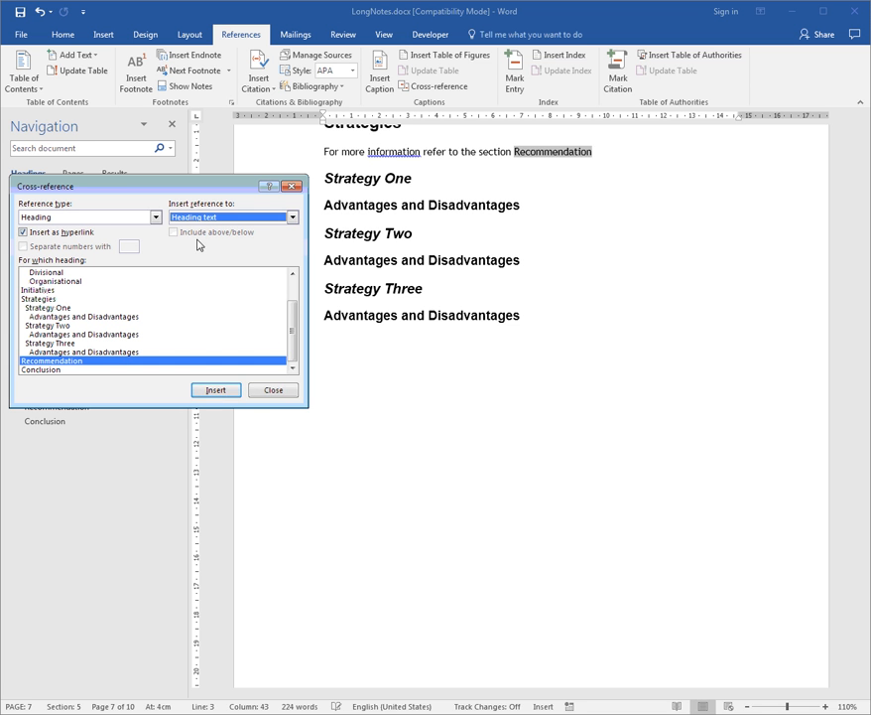
Add a comma after "information" and continue the sentence after the Recommendation reference with ", on page ".
drag(201, 188, 518, 261)
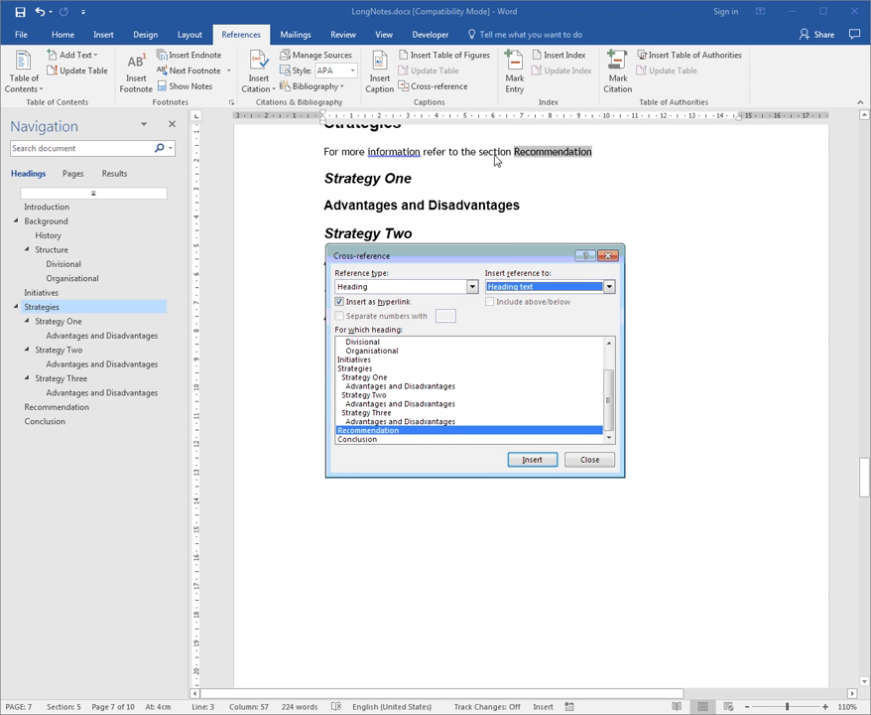
click(598, 159)
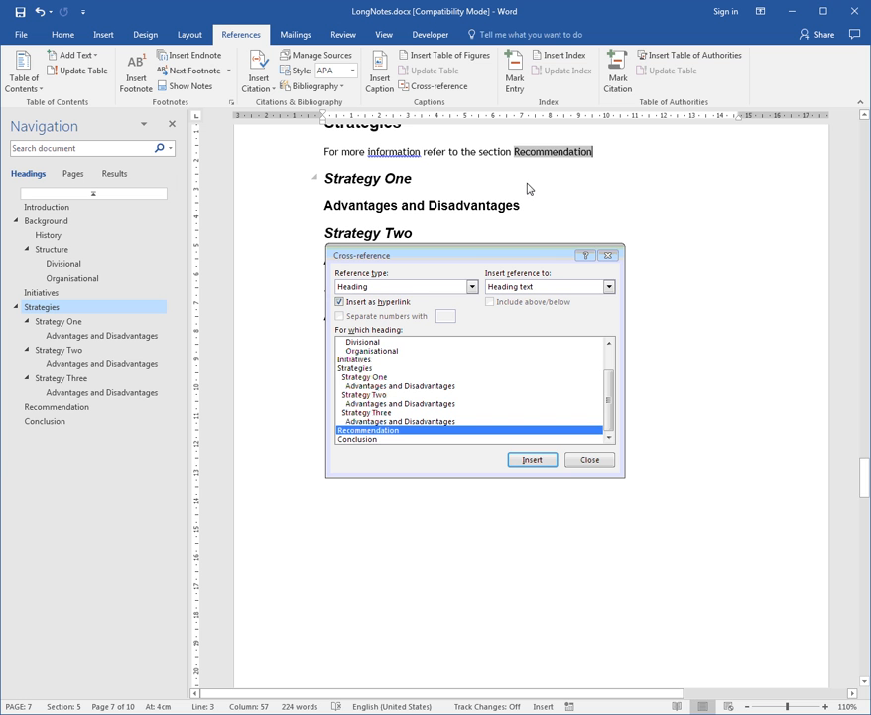
text(,)
text(,)
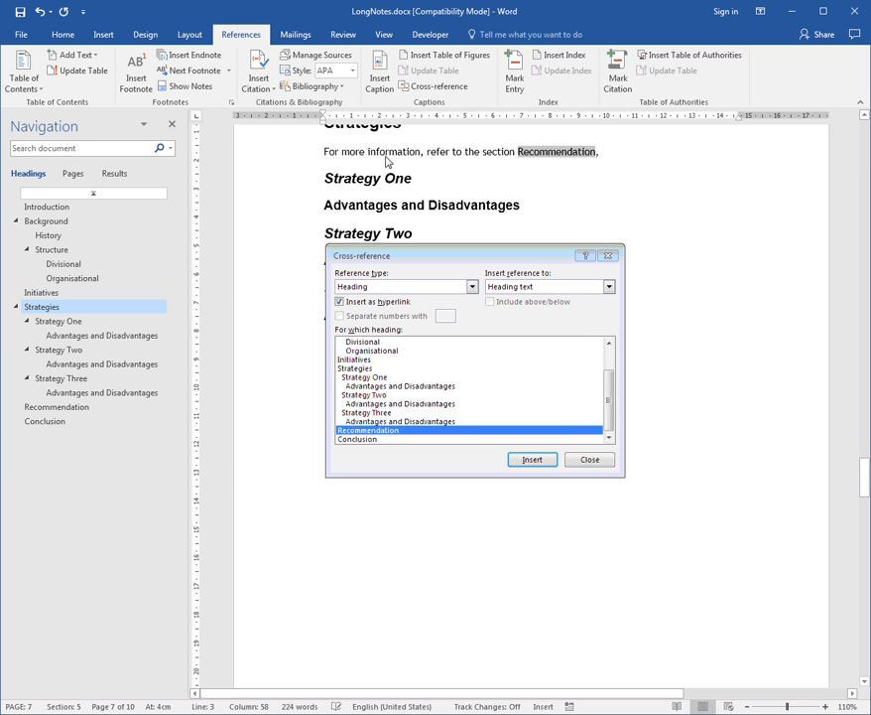
click(619, 155)
text(on pae)
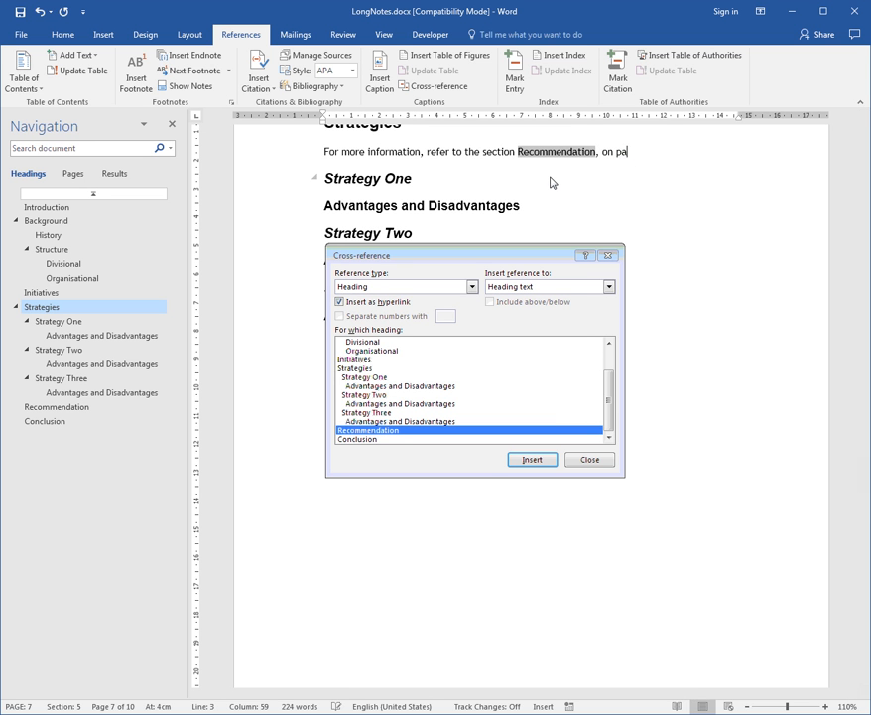
key(BackSpace)
key(BackSpace)
text(ge)
Insert a cross-reference to the page number of the Recommendation heading after "on page".
click(609, 286)
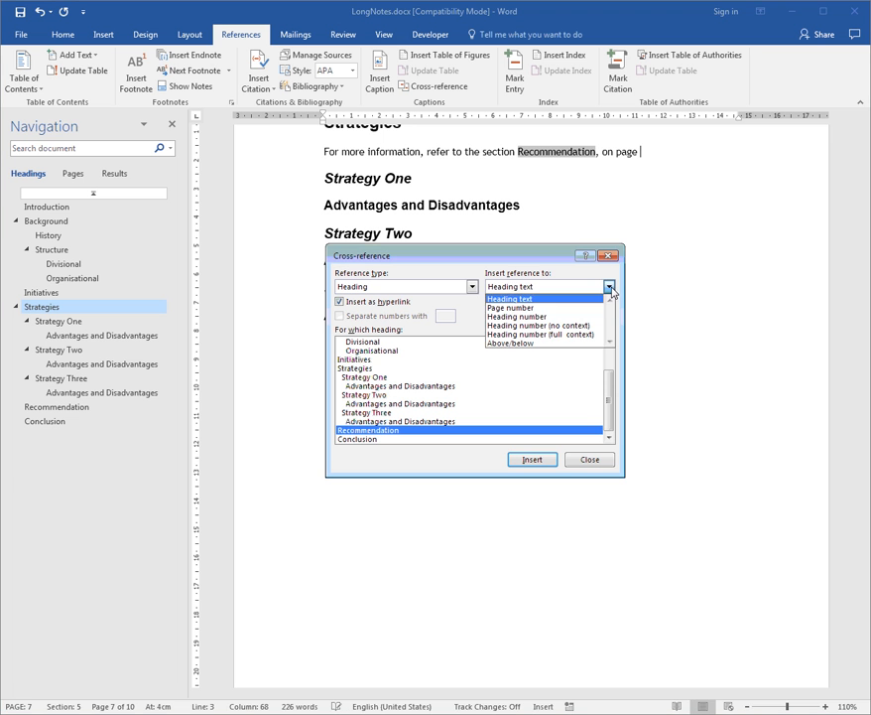
click(576, 307)
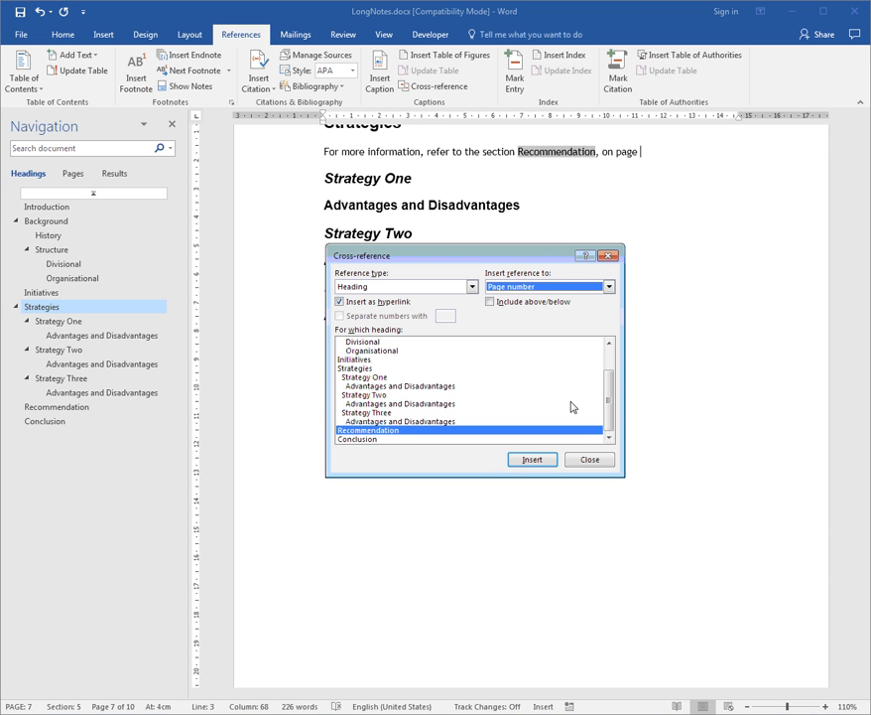
click(514, 461)
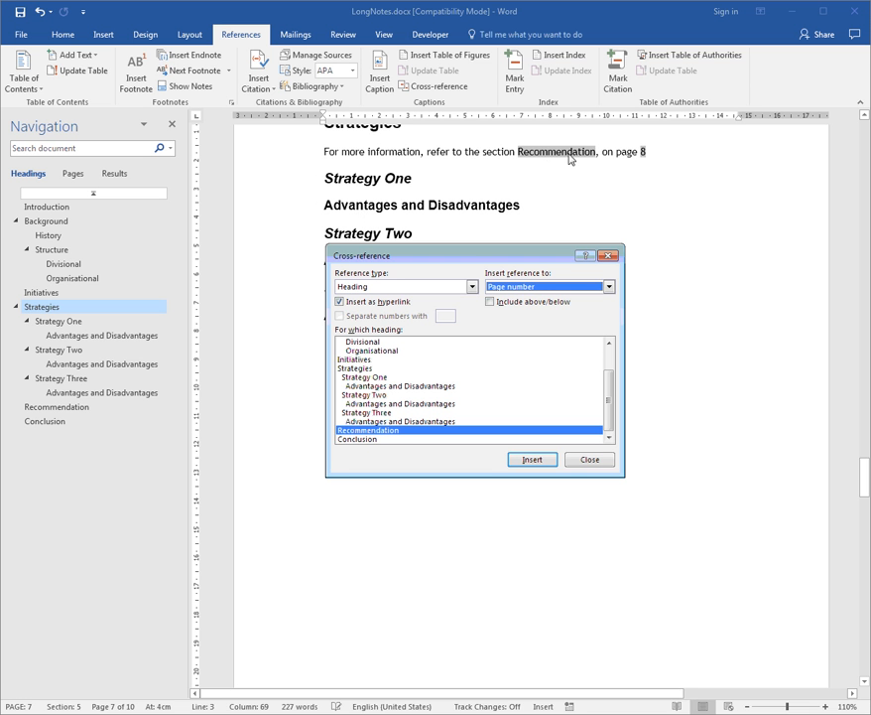
End the sentence with a period and start a second one reading "For an illustration refer to ".
click(656, 158)
text(.)
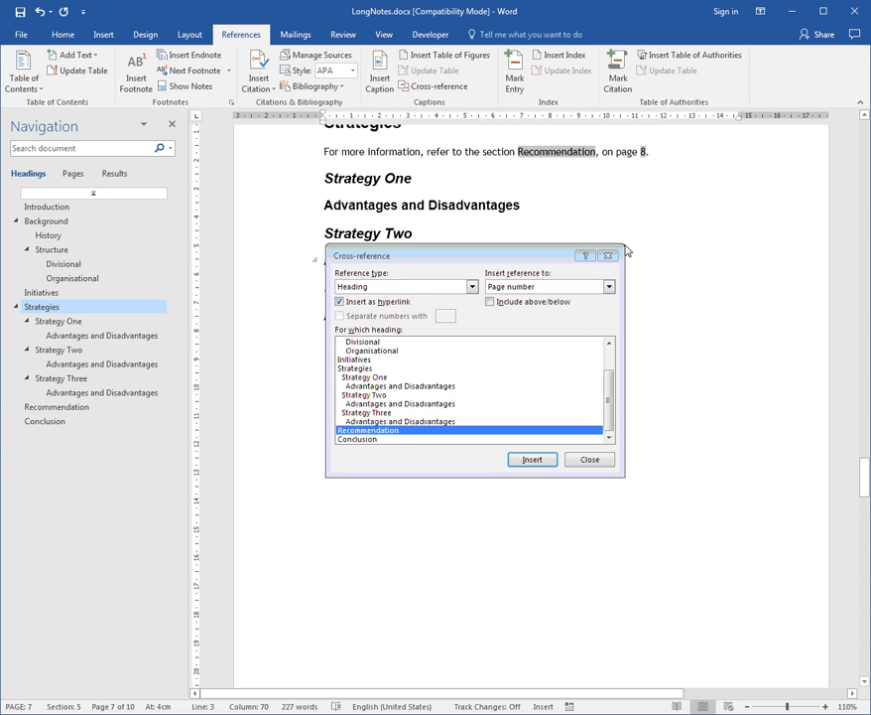
text(  F)
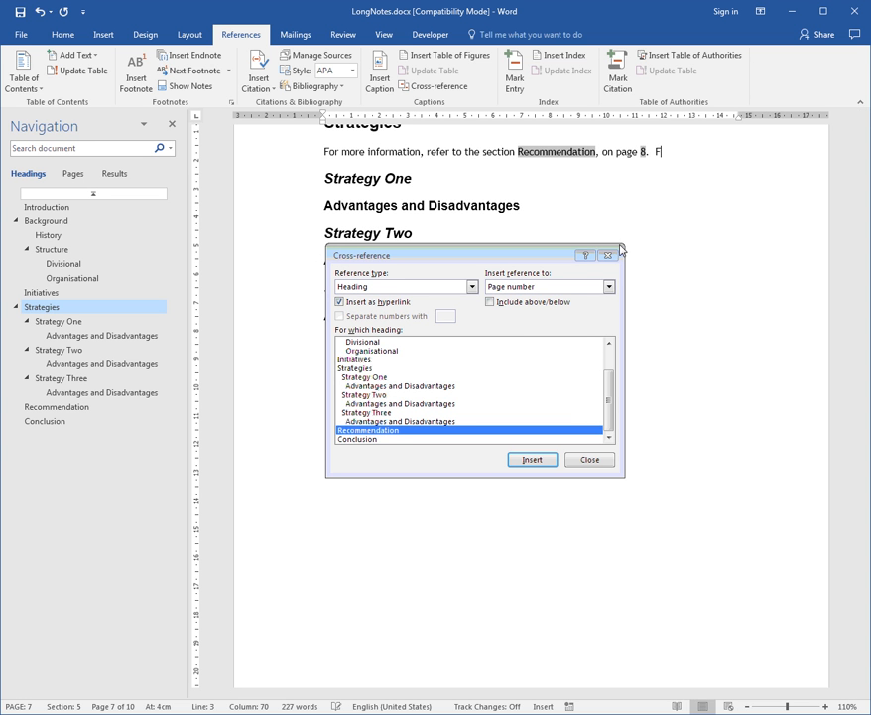
text(or an illustration refer to)
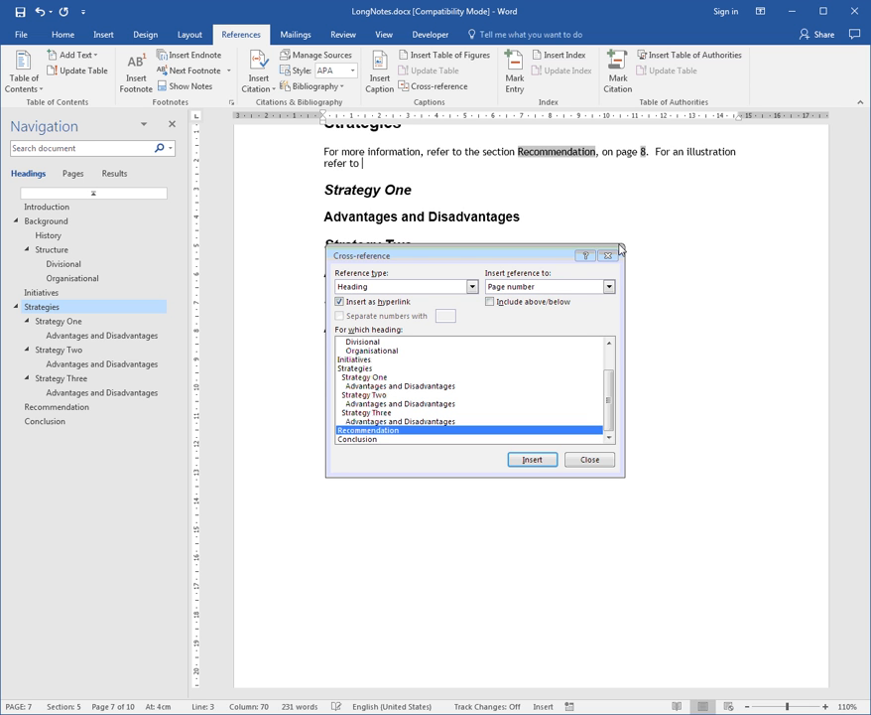
Insert a Figure cross-reference to the entire caption of Figure 3-Lighthouse after "refer to".
click(472, 286)
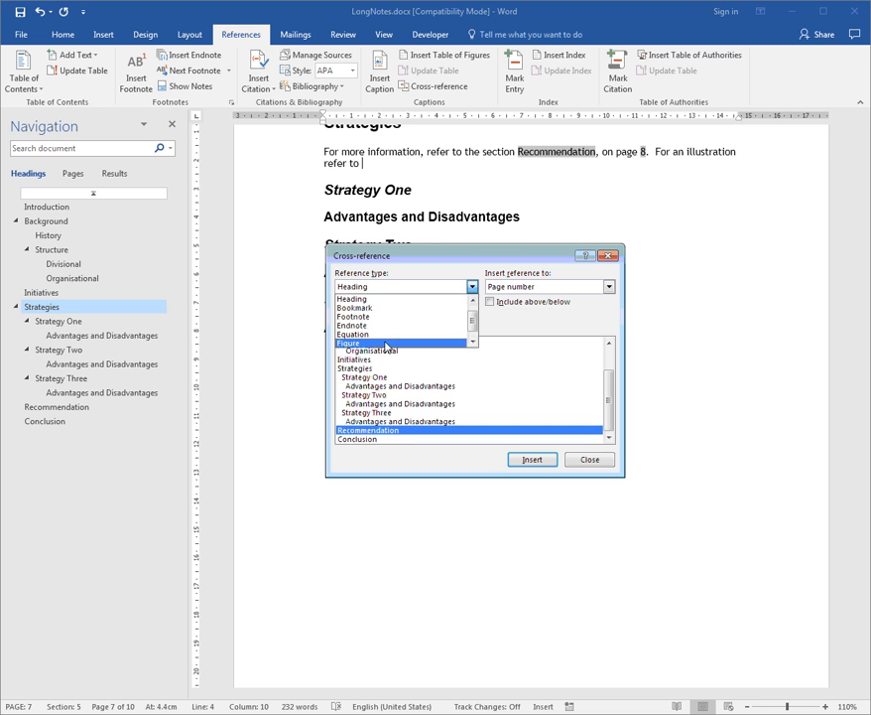
click(460, 343)
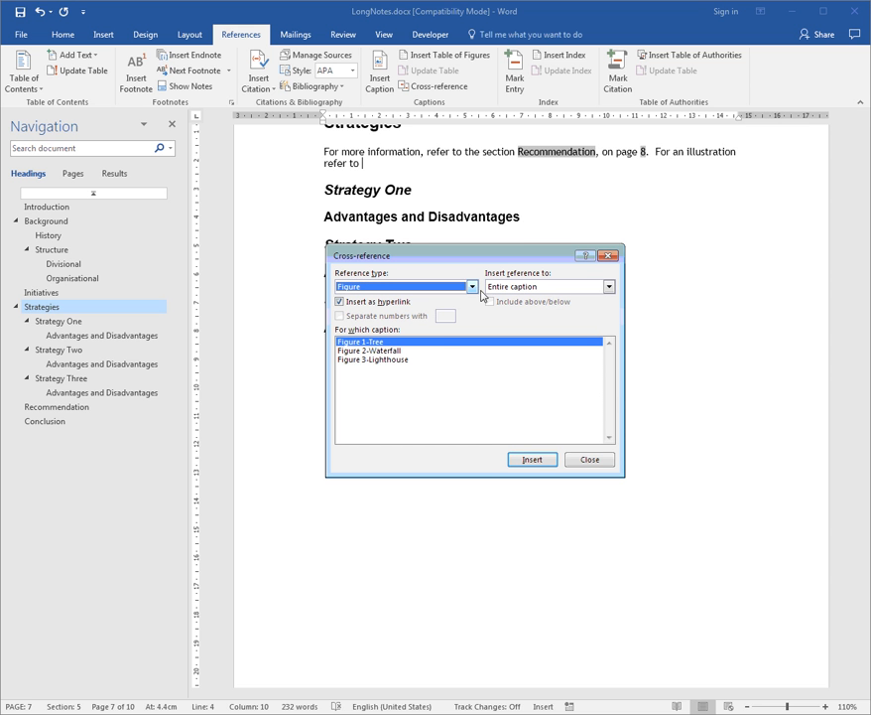
click(392, 359)
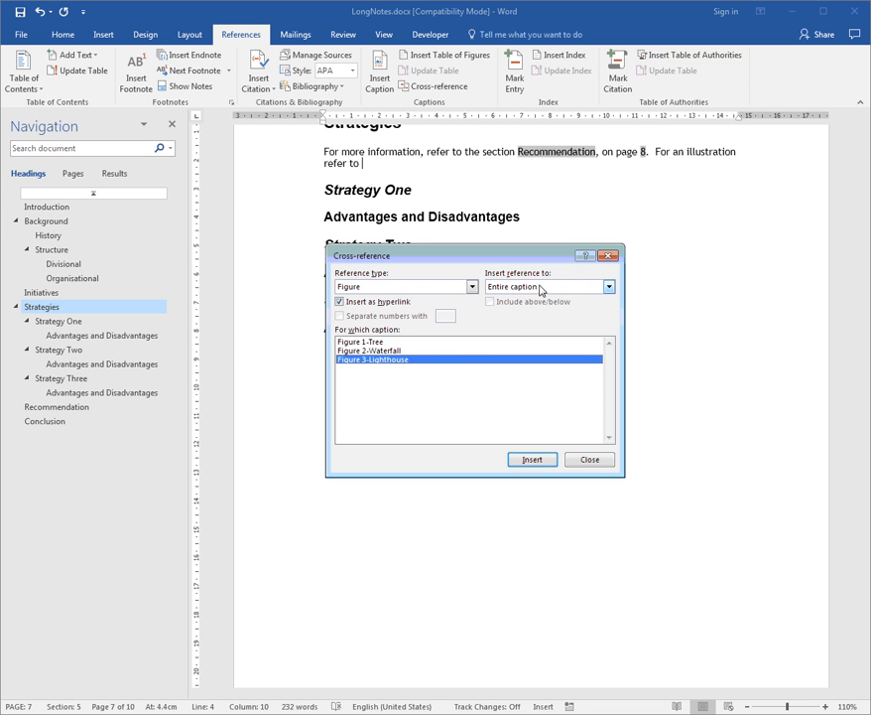
click(541, 460)
Add " on page " with a page number cross-reference to Figure 3-Lighthouse, and end the sentence with a period.
click(479, 167)
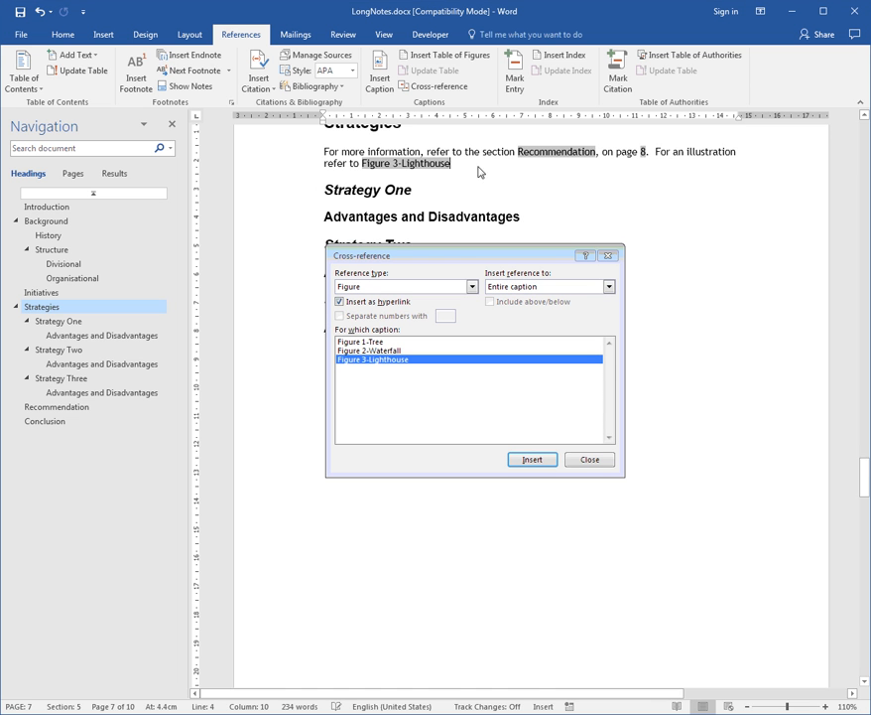
text(on page)
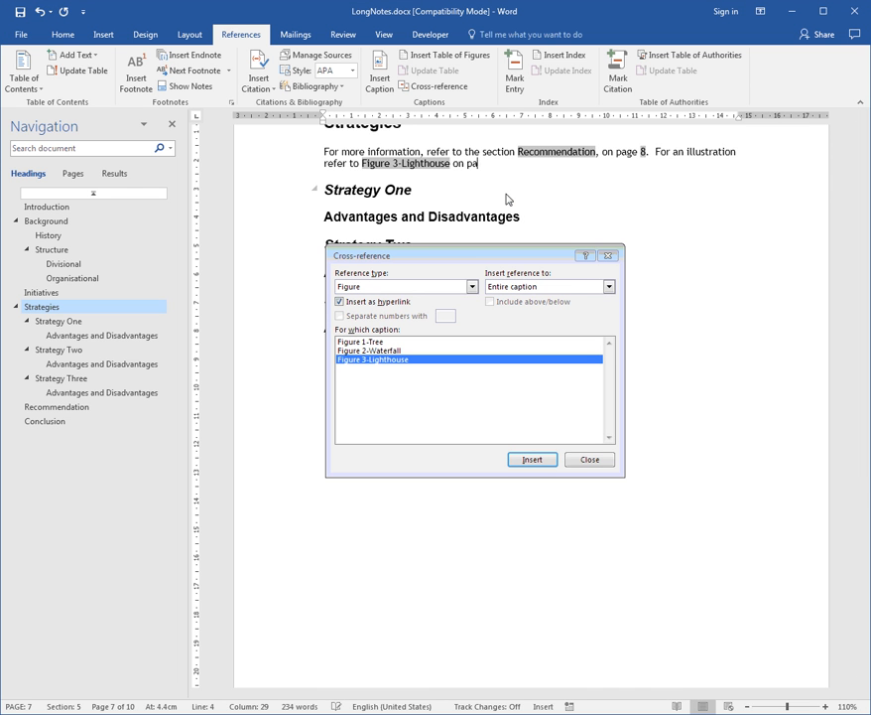
click(609, 286)
click(581, 326)
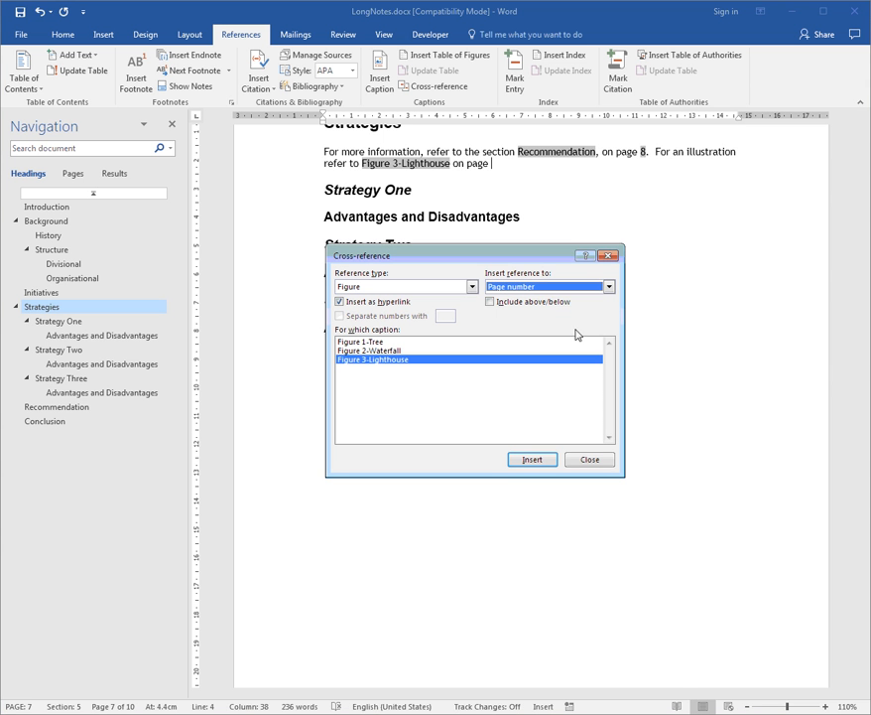
click(538, 460)
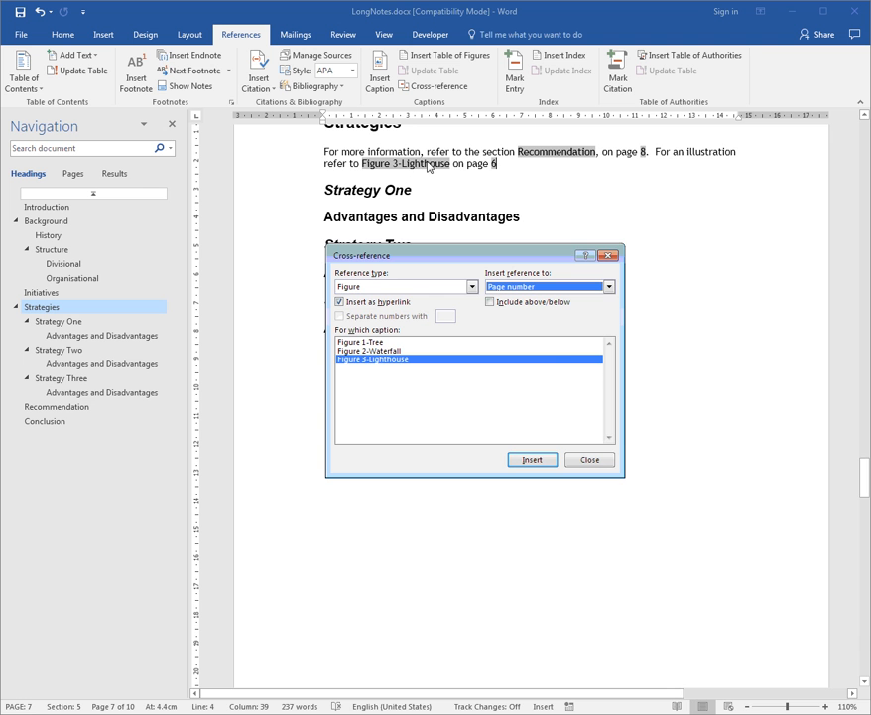
click(592, 460)
text(.)
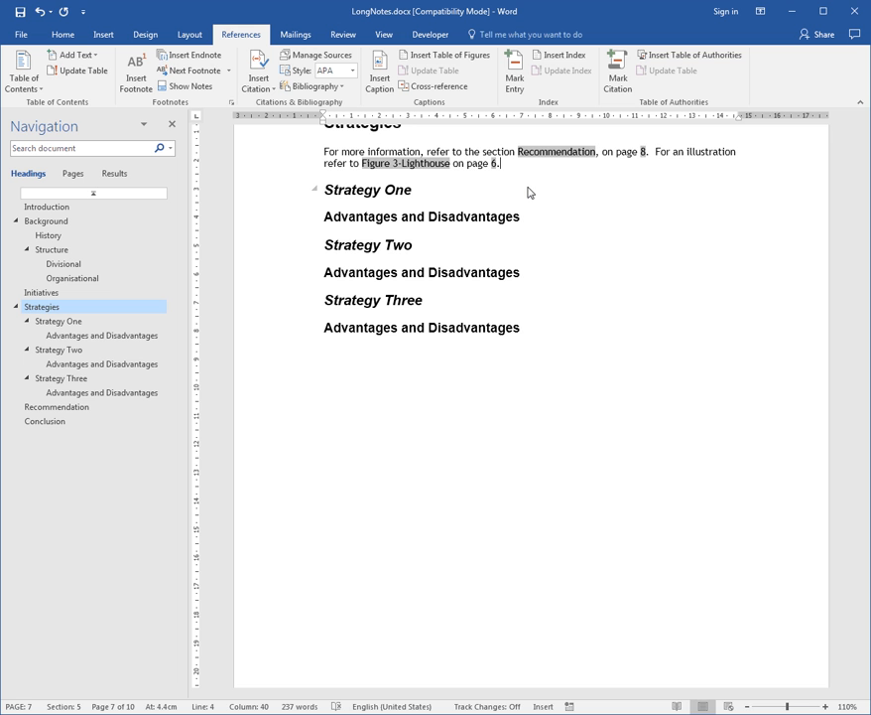
Show the field codes behind the cross-references and switch back to the field results.
key(alt+F9)
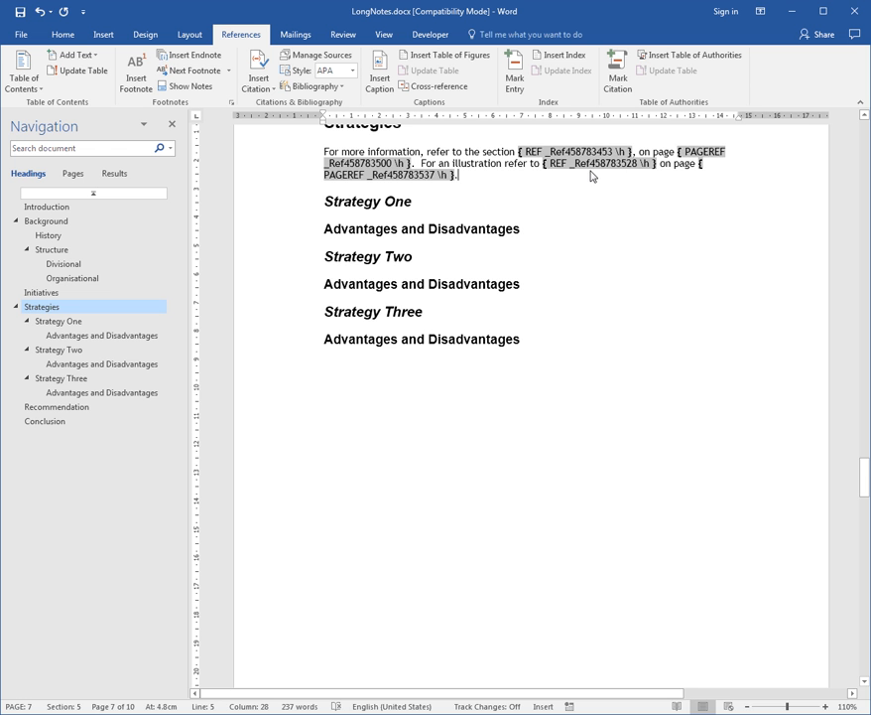
key(alt+F9)
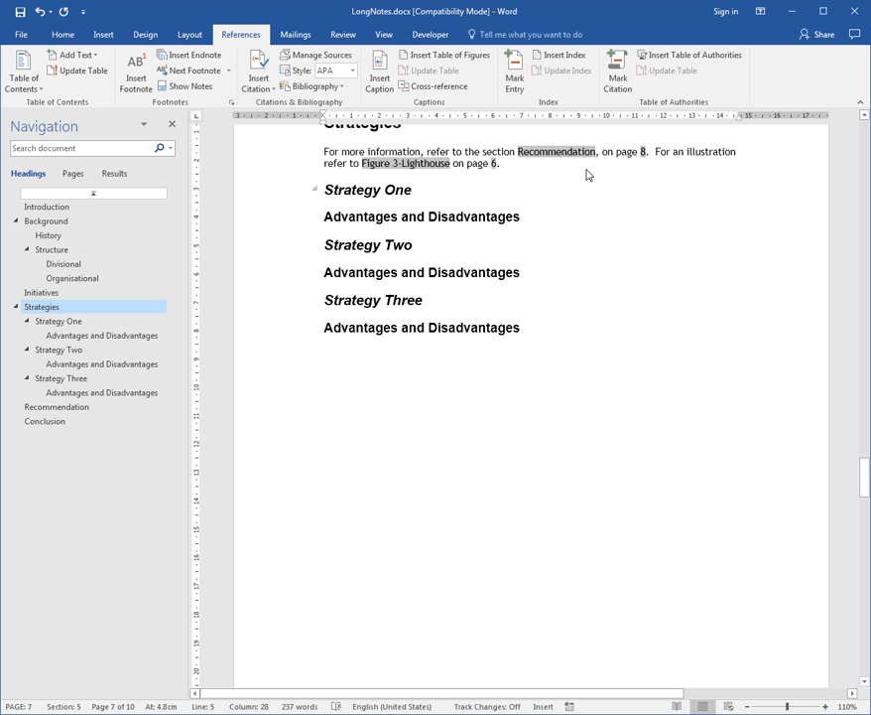
View the Figure 3-Lighthouse picture and caption in the Initiatives section, and return to the start of the document.
scroll(514, 236, up, 2)
scroll(514, 236, up, 8)
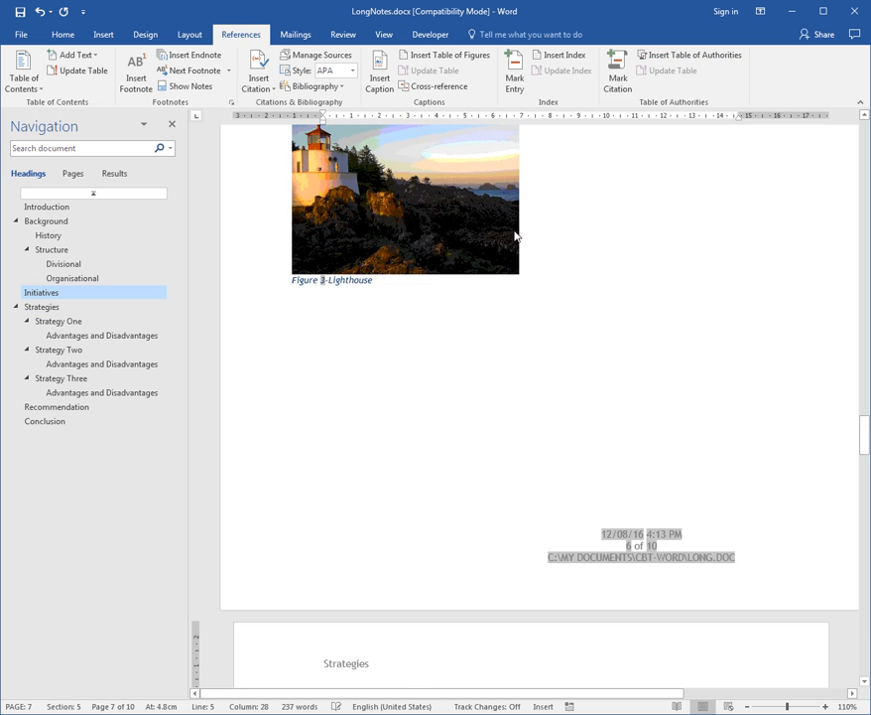
scroll(514, 236, up, 3)
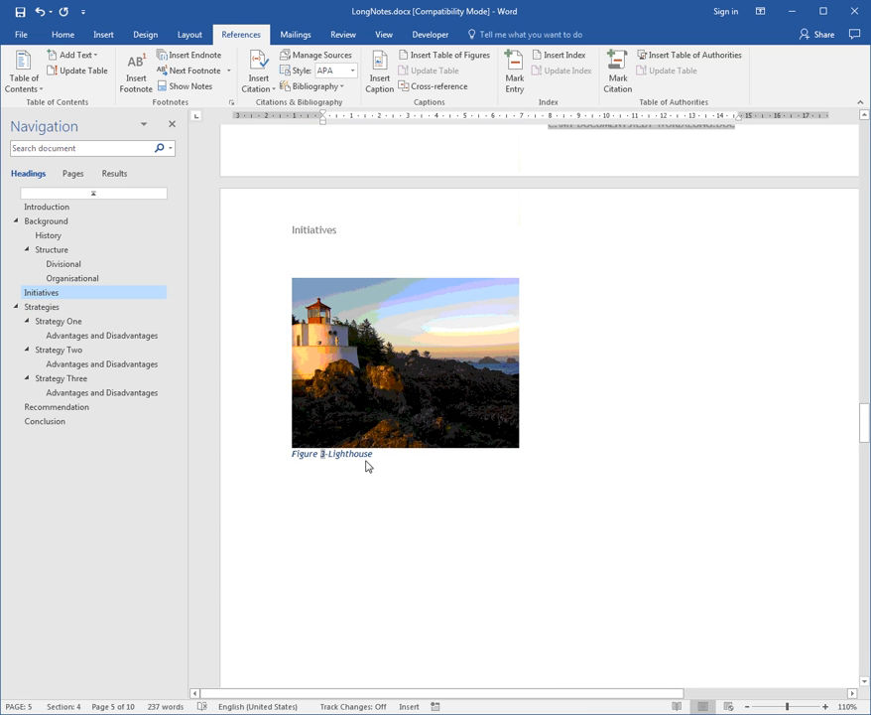
key(ctrl+Home)
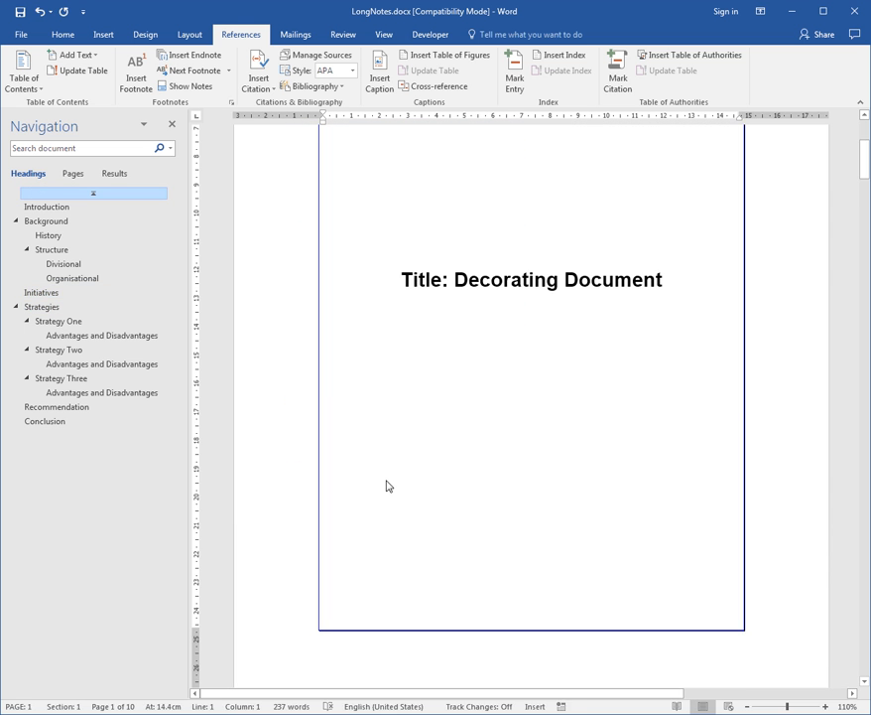
Update all fields in the whole document, rebuilding the entire table of contents and the entire table of figures.
scroll(417, 539, down, 5)
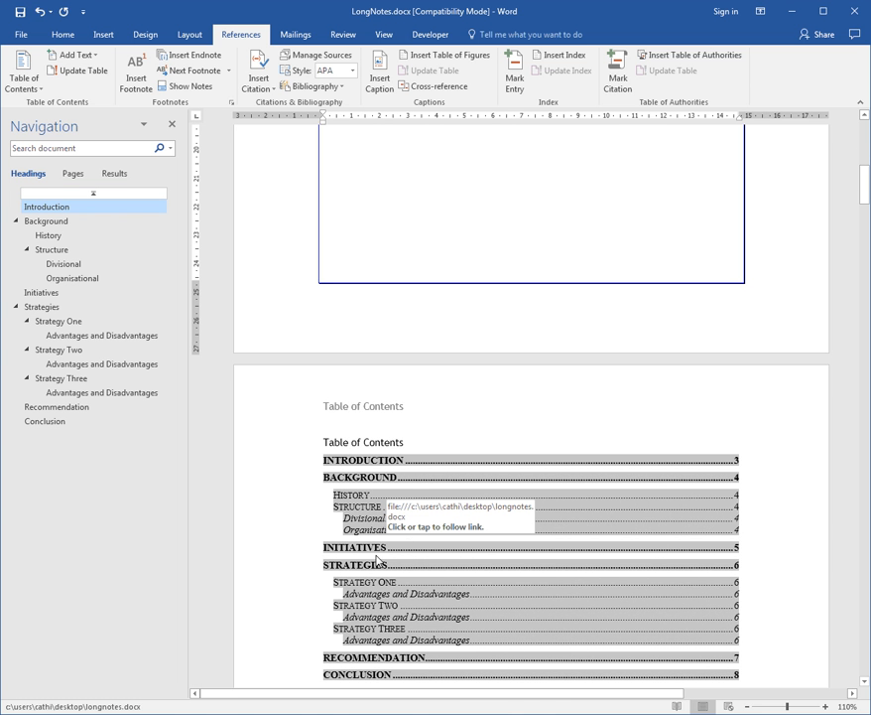
click(371, 444)
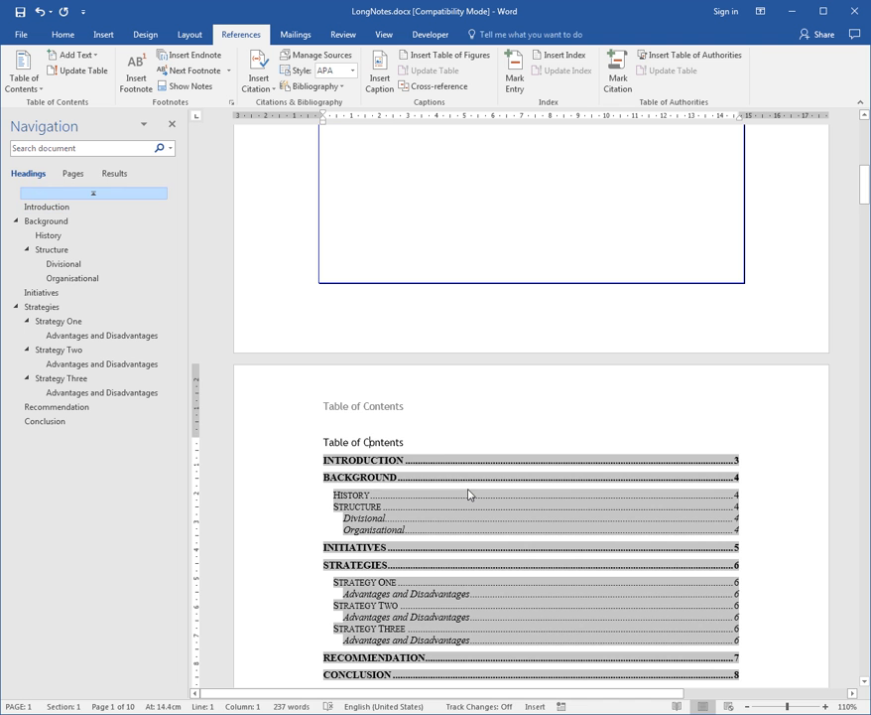
key(ctrl+a)
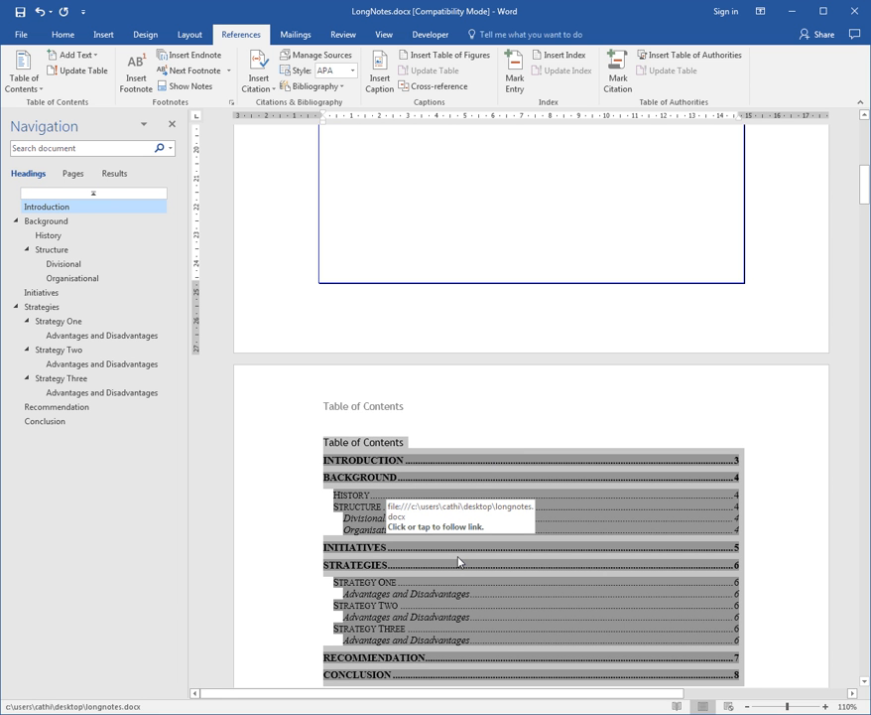
key(F9)
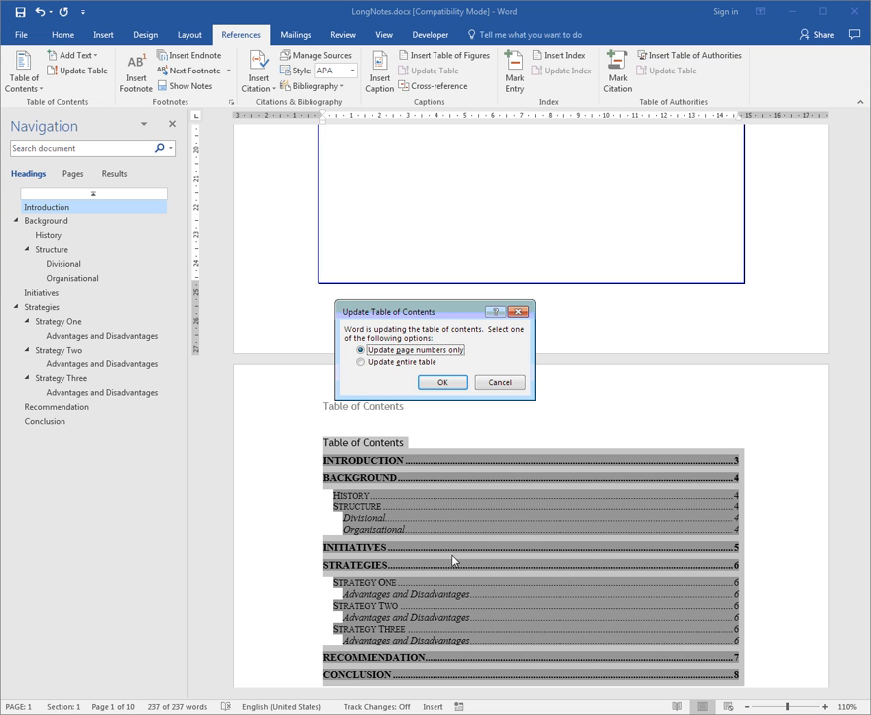
click(384, 370)
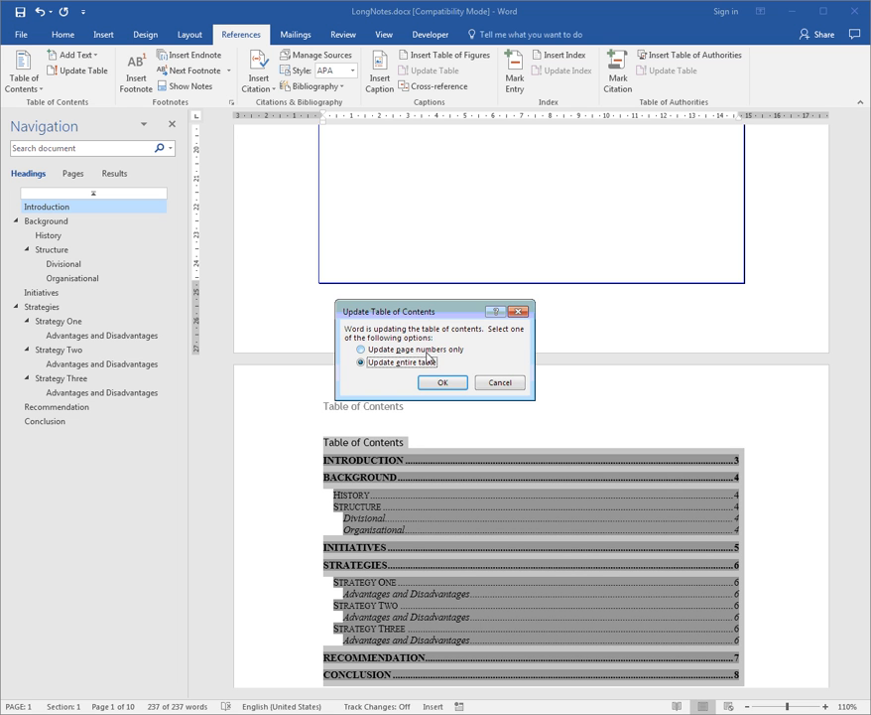
click(447, 383)
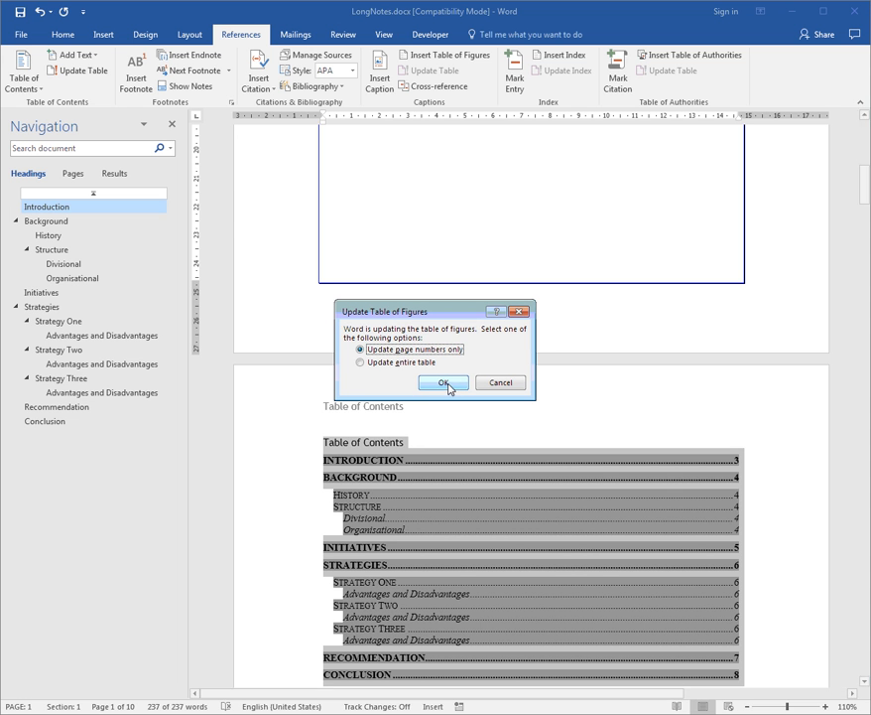
click(363, 363)
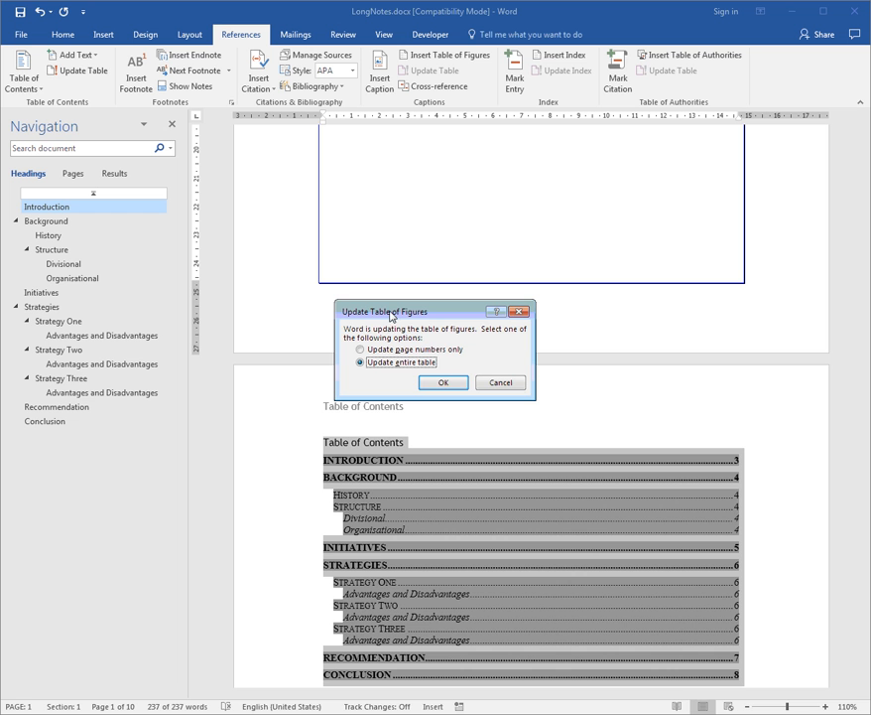
click(445, 383)
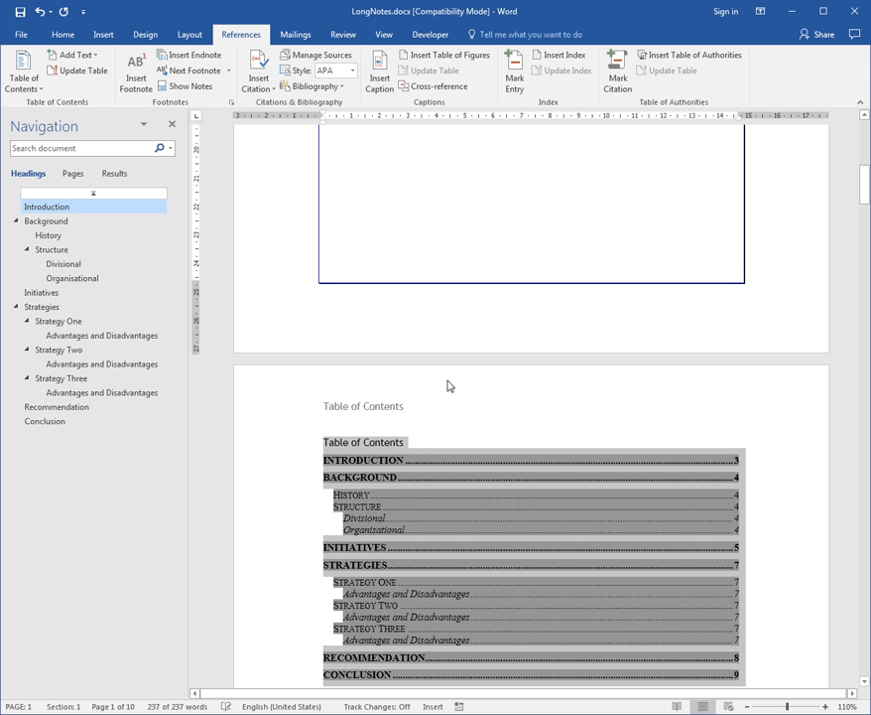